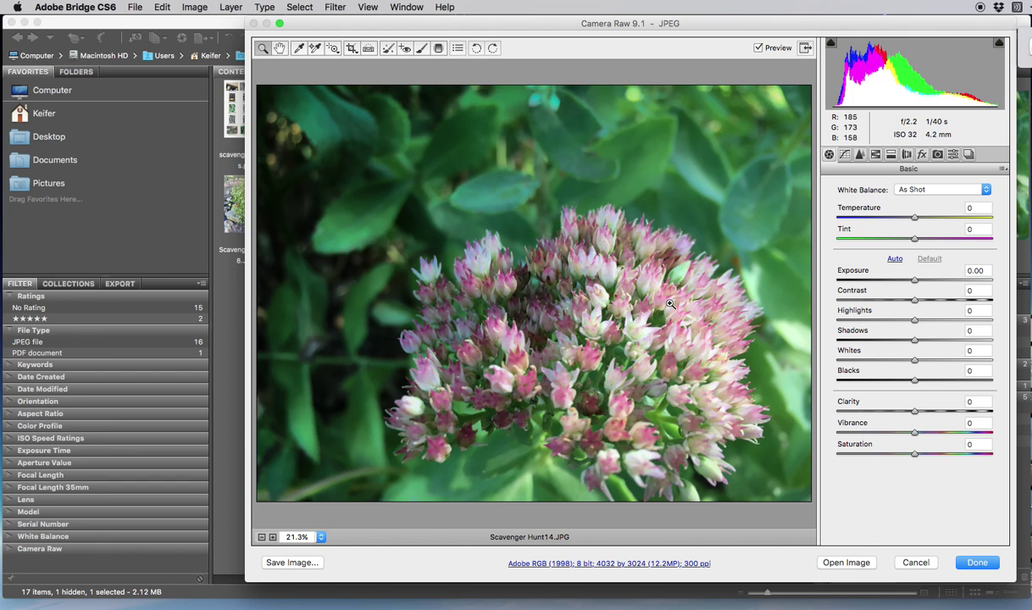
Set the magentas luminance to -74, and shift the hue of the reds to +62 and magentas to +90.
left_click(876, 156)
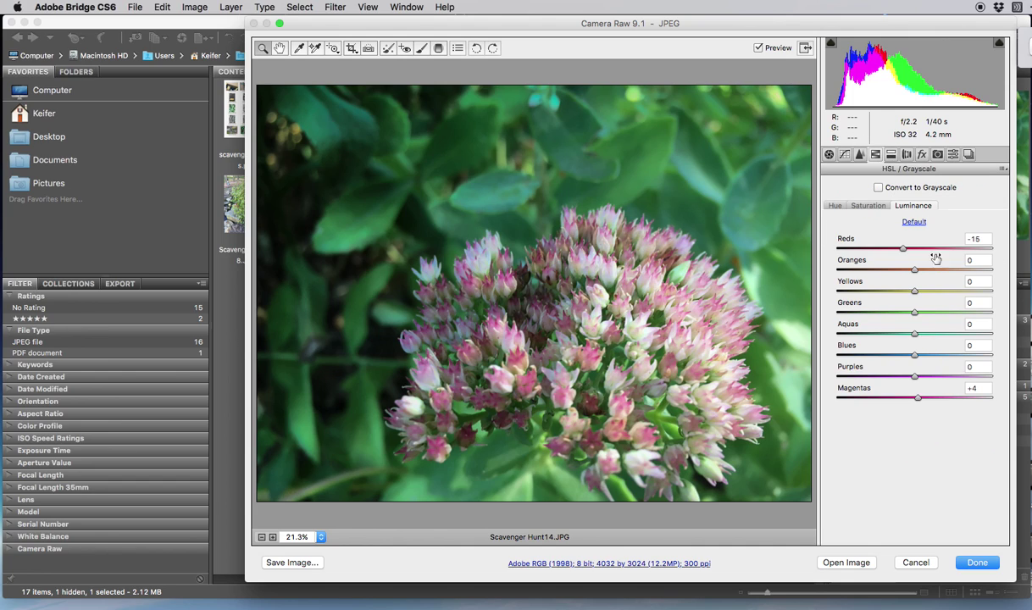
left_click_drag(919, 397, 856, 397)
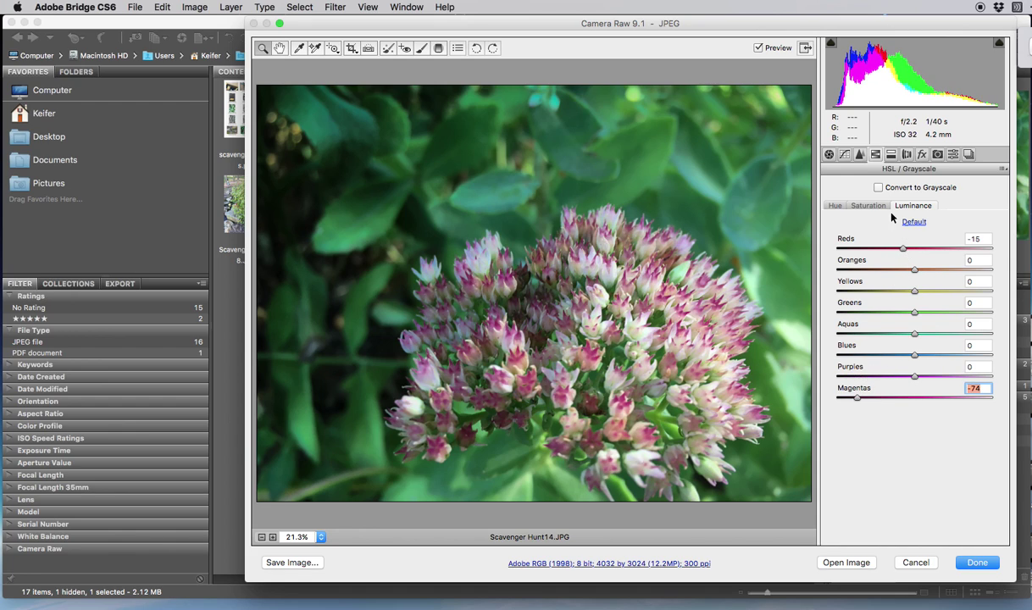
left_click(835, 206)
left_click_drag(915, 248, 962, 249)
left_click_drag(915, 397, 980, 402)
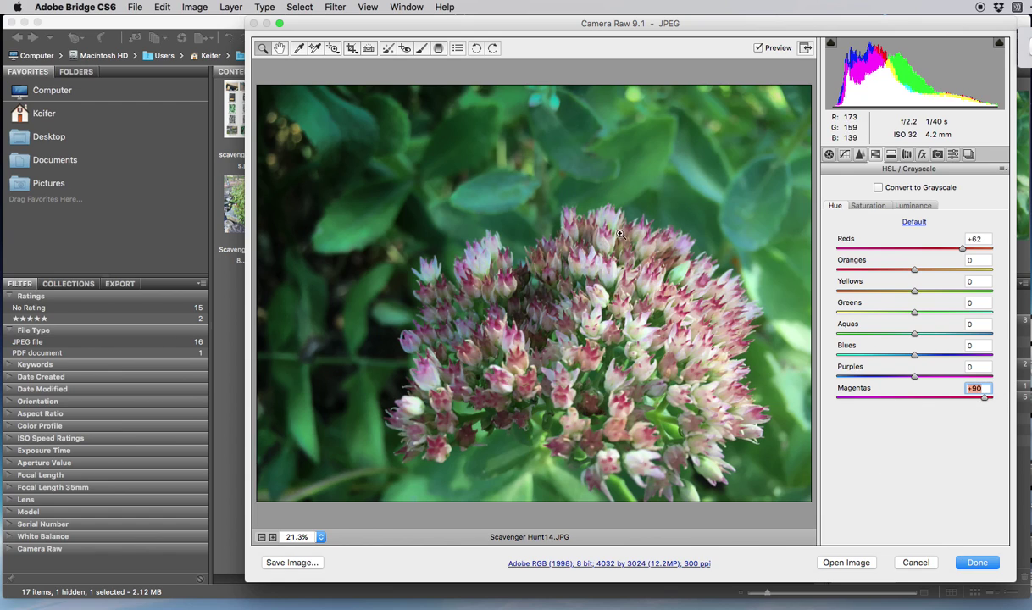
Set the photo's overall clarity to +24 and highlights to +48.
left_click(829, 155)
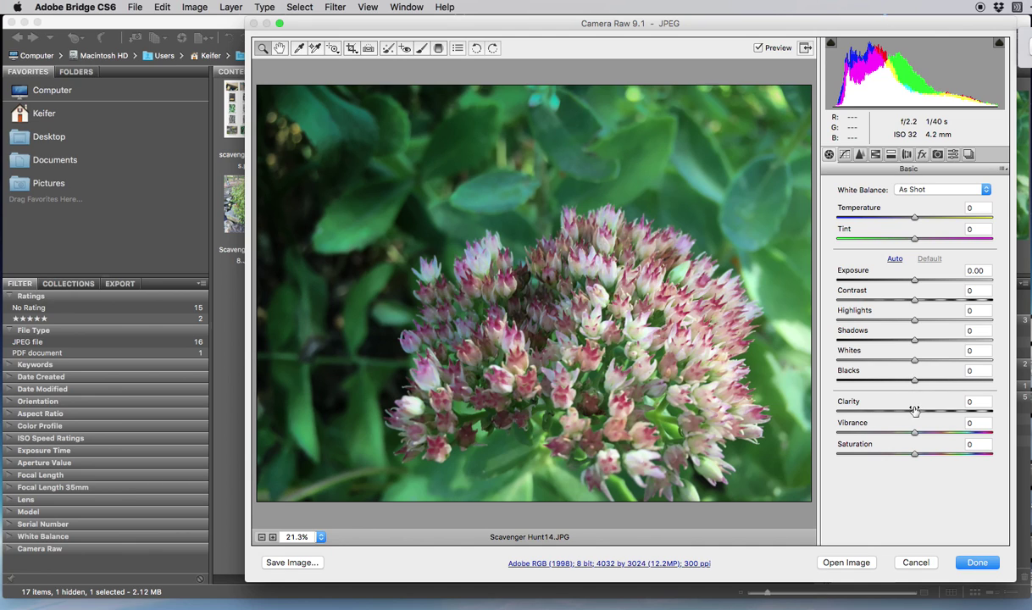
left_click_drag(916, 414, 934, 413)
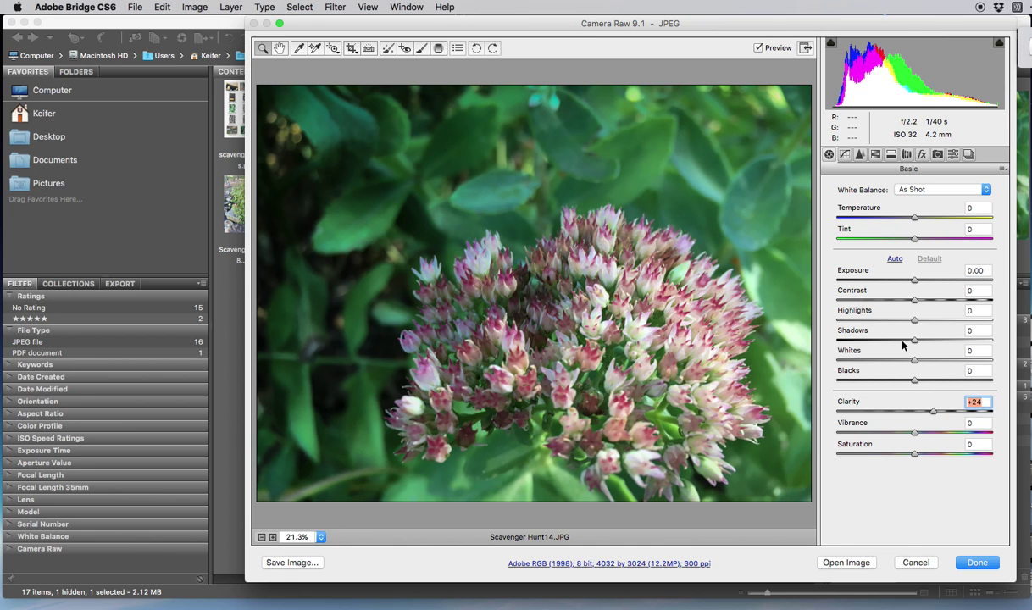
left_click_drag(915, 322, 951, 322)
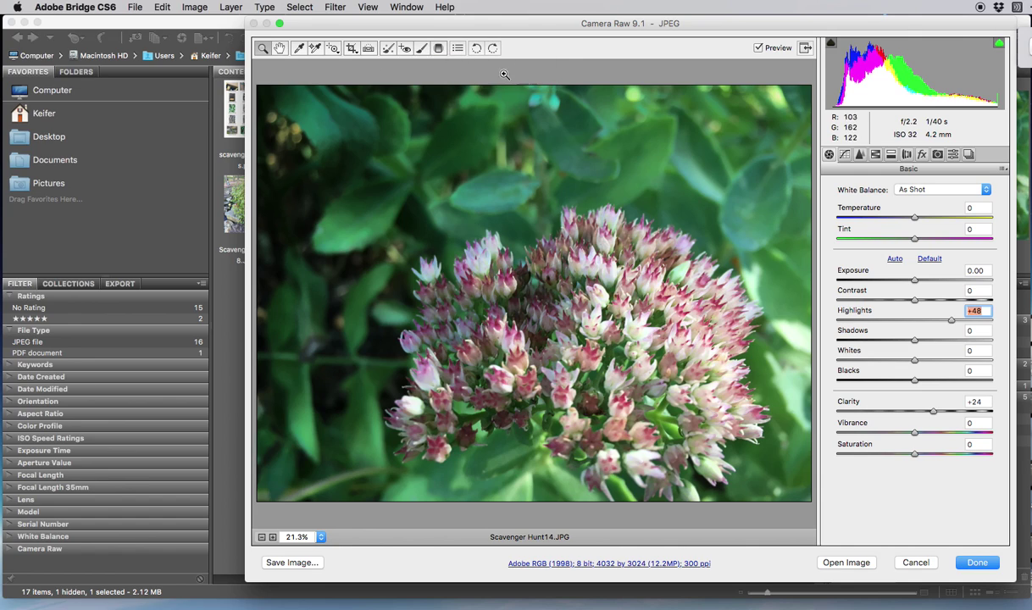
Configure the Adjustment Brush with a size of 16 and a feather of 49.
left_click(421, 49)
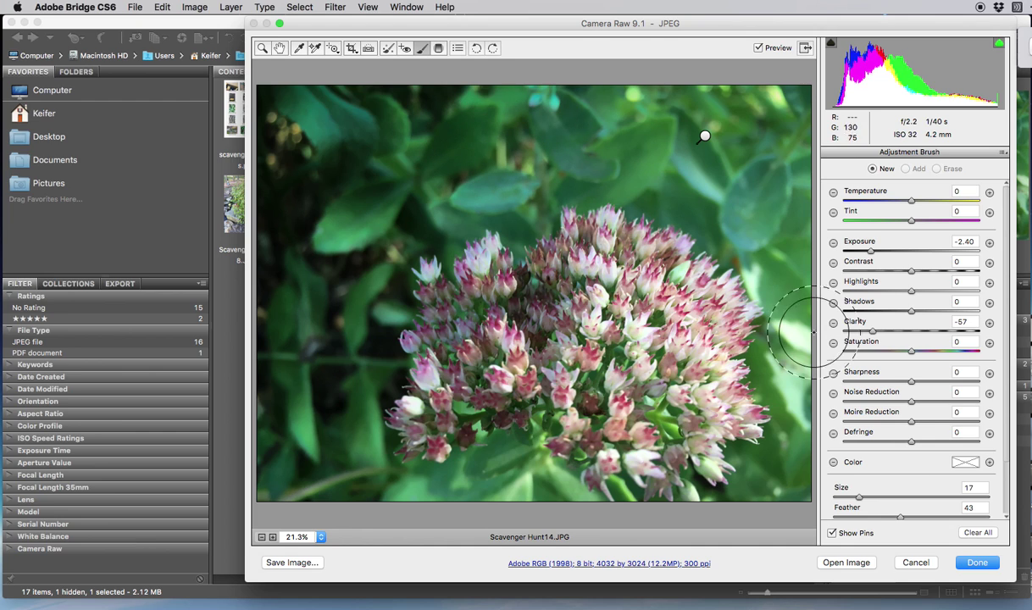
mouse_move(859, 498)
left_mouse_down()
mouse_move(970, 498)
mouse_move(848, 497)
left_mouse_up()
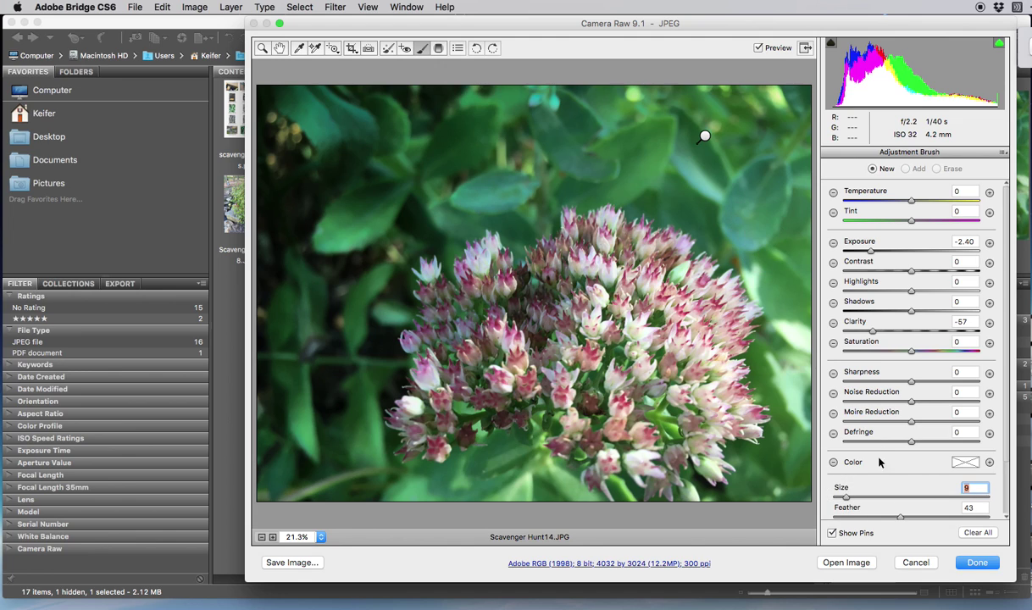
left_click_drag(850, 500, 858, 497)
scroll(884, 494, "down", 2)
scroll(884, 493, "down", 1)
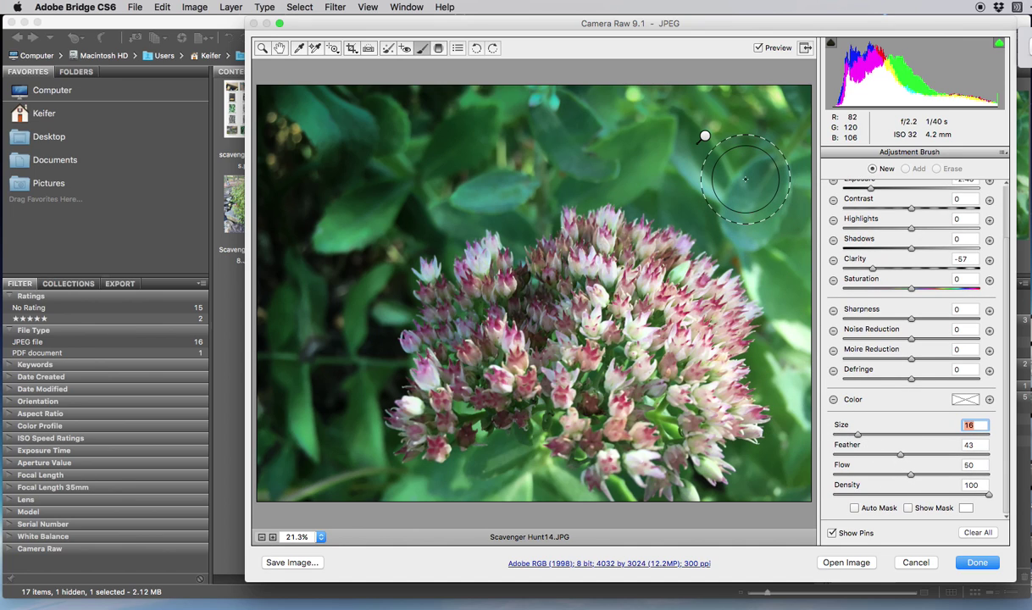
left_click_drag(900, 457, 971, 455)
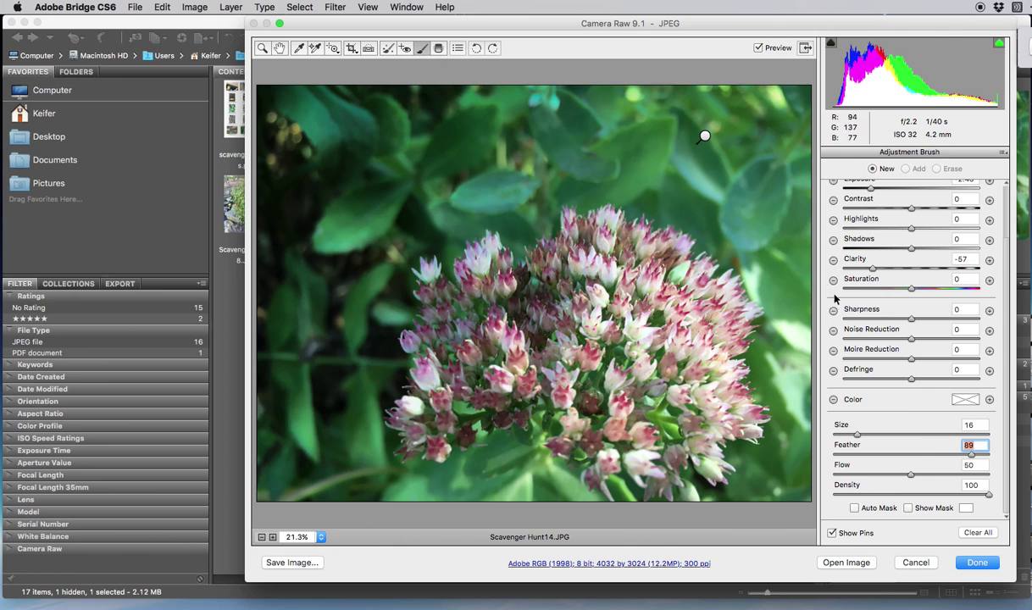
left_click_drag(971, 458, 911, 459)
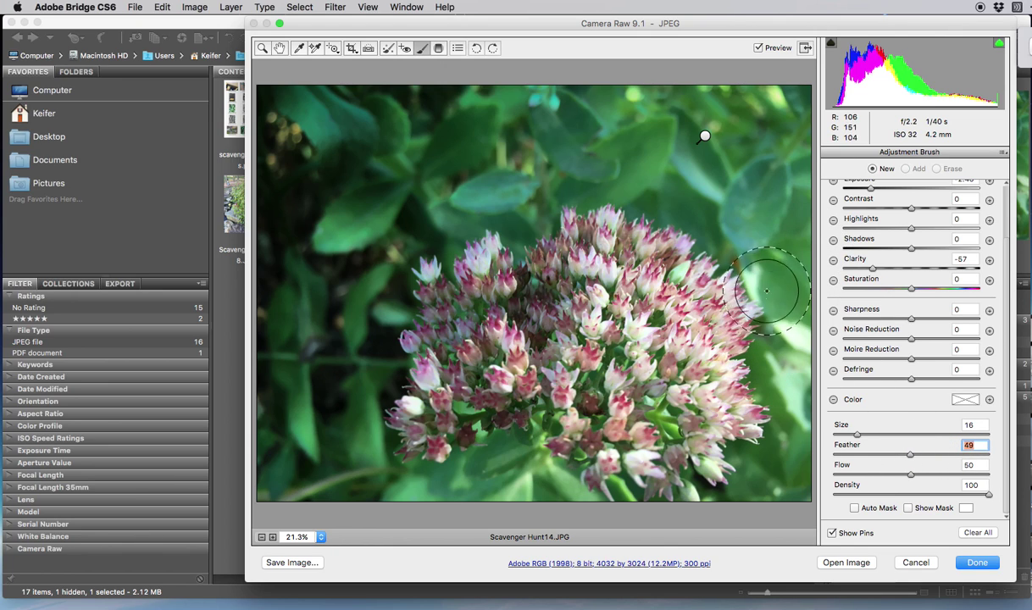
Set the brush clarity to -76 and paint over the leafy background all around the flower.
scroll(854, 259, "up", 2)
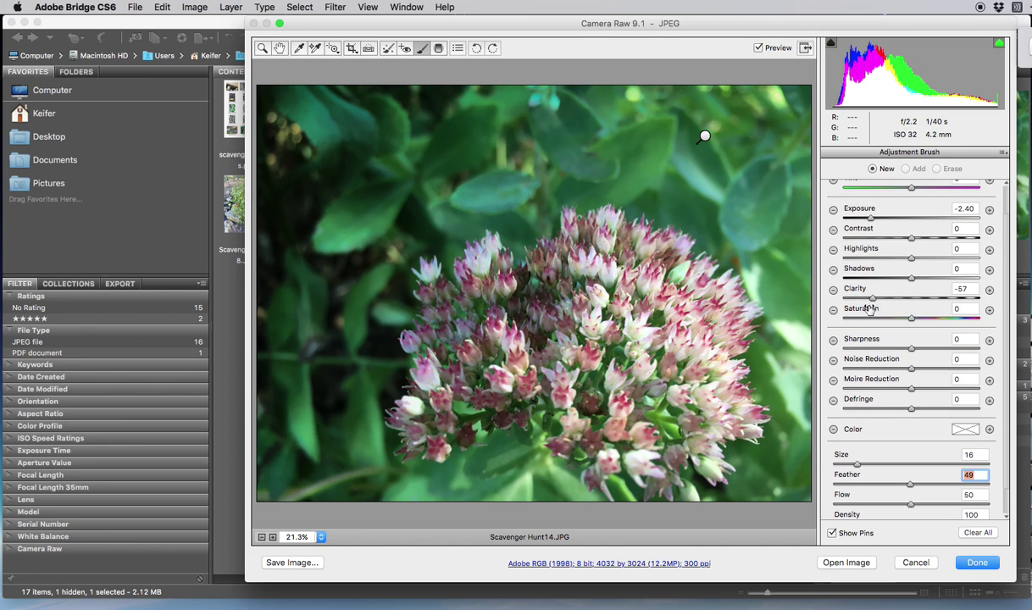
left_click_drag(873, 299, 859, 298)
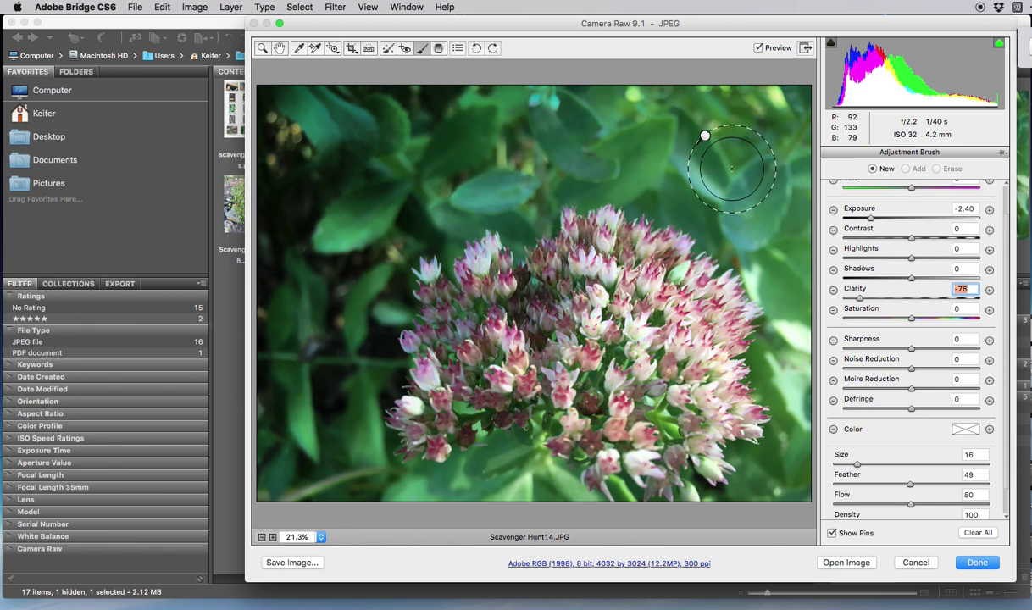
mouse_move(736, 170)
left_mouse_down()
mouse_move(644, 120)
mouse_move(605, 116)
mouse_move(762, 110)
mouse_move(312, 108)
mouse_move(441, 119)
mouse_move(343, 155)
mouse_move(300, 218)
mouse_move(627, 155)
mouse_move(699, 162)
mouse_move(599, 129)
mouse_move(307, 133)
mouse_move(294, 370)
mouse_move(361, 253)
mouse_move(306, 349)
mouse_move(308, 454)
mouse_move(317, 468)
mouse_move(329, 376)
mouse_move(354, 318)
mouse_move(318, 366)
mouse_move(320, 459)
mouse_move(347, 490)
mouse_move(476, 514)
mouse_move(535, 510)
mouse_move(512, 479)
left_mouse_up()
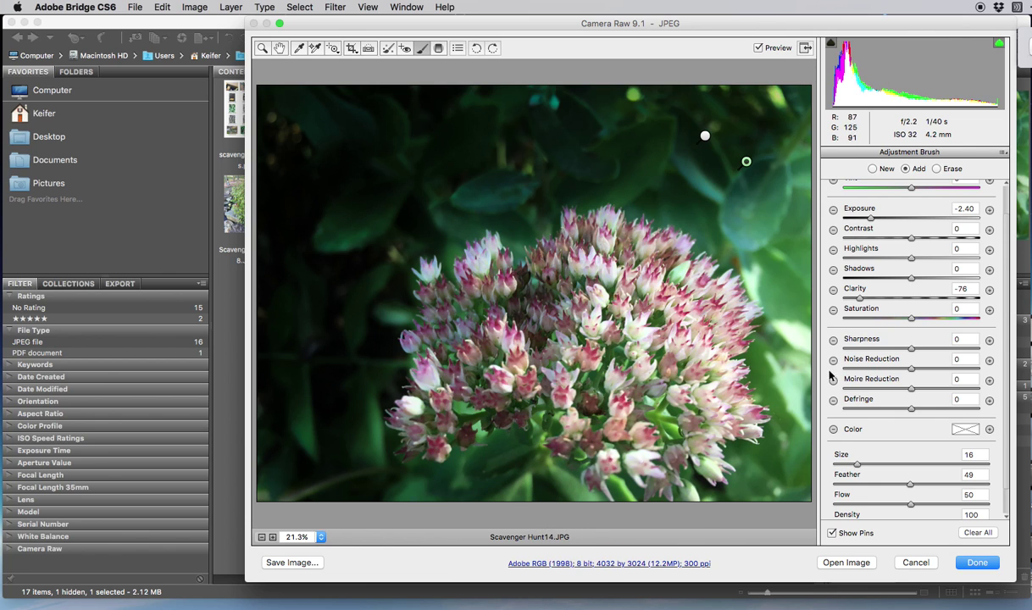
mouse_move(793, 217)
left_mouse_down()
mouse_move(736, 173)
mouse_move(772, 292)
mouse_move(806, 323)
mouse_move(769, 462)
mouse_move(774, 488)
mouse_move(817, 472)
left_mouse_up()
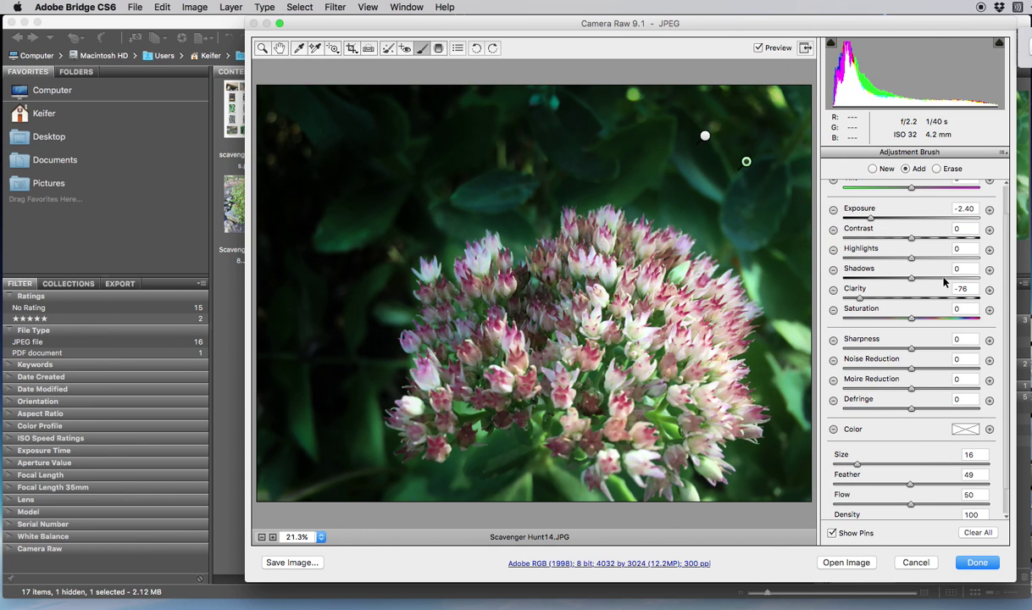
Set the brushed background's exposure to -0.40, clarity to -90 and saturation to -19.
left_click_drag(869, 218, 904, 218)
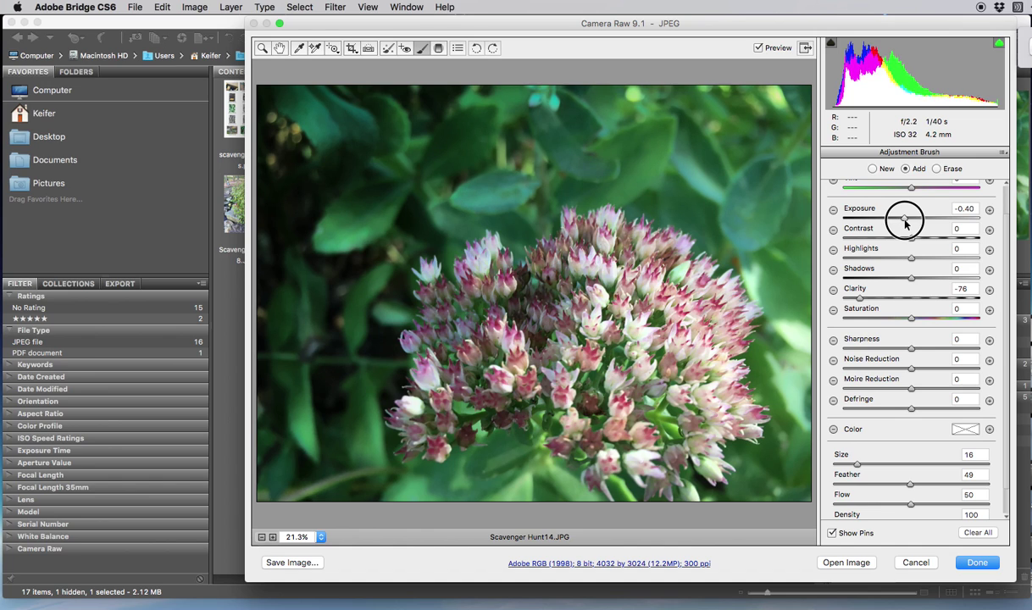
mouse_move(861, 298)
left_mouse_down()
mouse_move(905, 301)
mouse_move(846, 299)
mouse_move(970, 302)
mouse_move(850, 301)
left_mouse_up()
left_click_drag(910, 320, 833, 315)
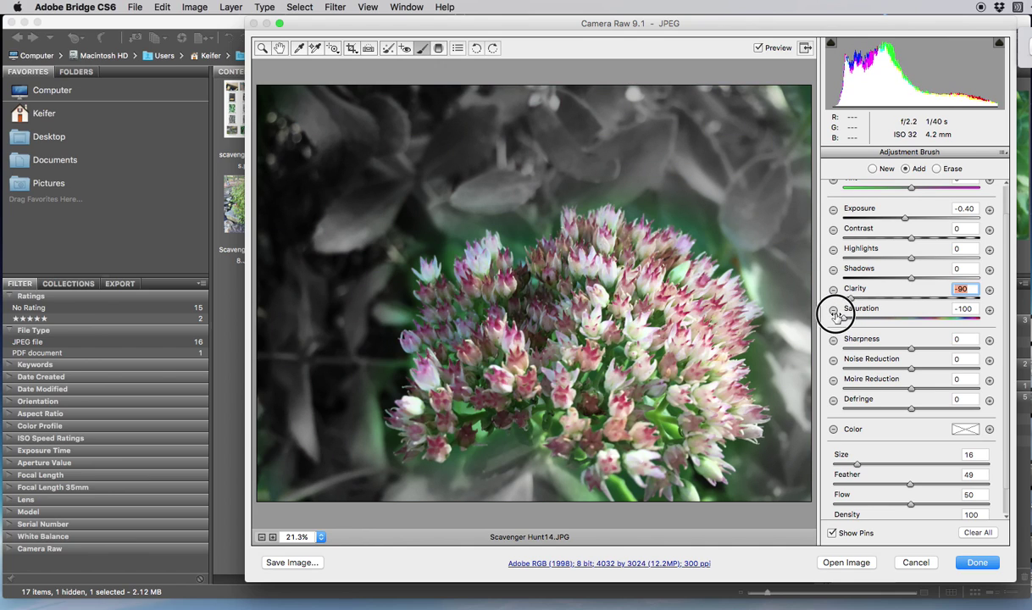
left_click_drag(836, 315, 900, 326)
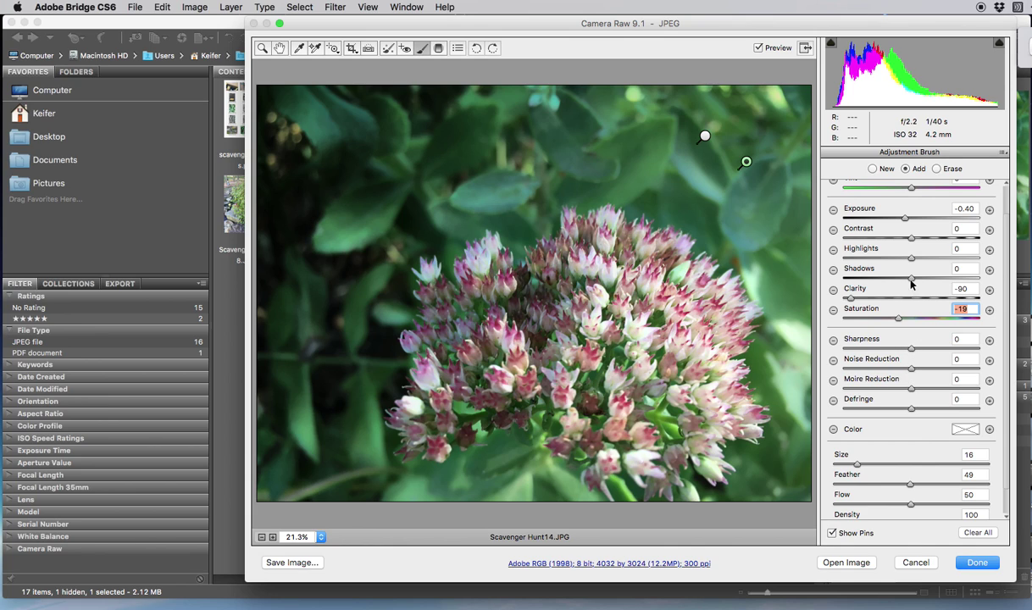
Set the brushed background's highlights to -44, tint to -4 and exposure to -0.40, and return to the basic adjustments.
mouse_move(914, 263)
left_mouse_down()
mouse_move(872, 259)
mouse_move(892, 258)
mouse_move(882, 263)
left_mouse_up()
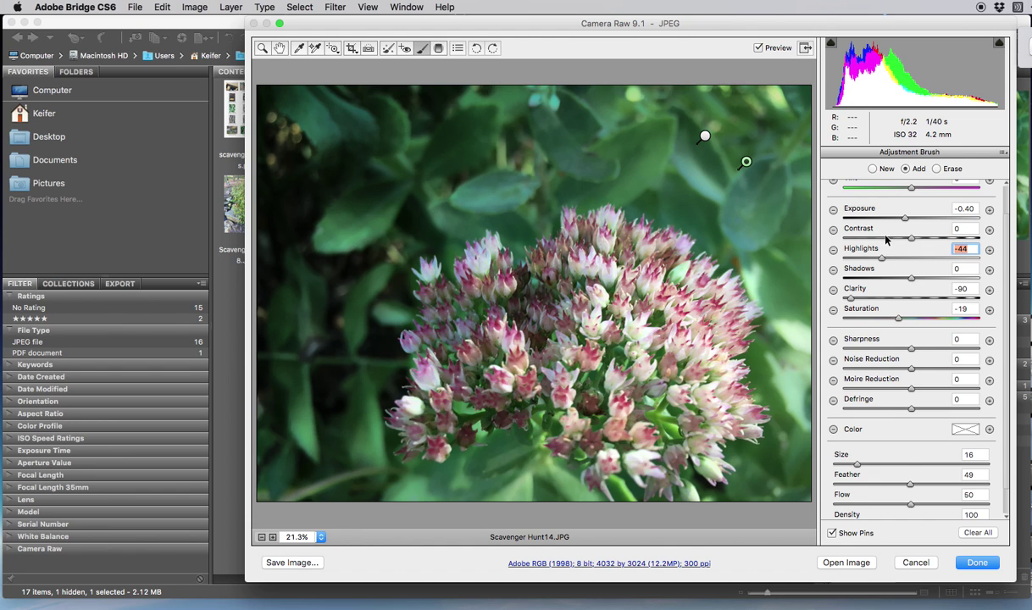
scroll(885, 240, "up", 2)
mouse_move(912, 221)
left_mouse_down()
mouse_move(967, 219)
mouse_move(850, 223)
mouse_move(957, 222)
mouse_move(897, 224)
mouse_move(909, 223)
left_mouse_up()
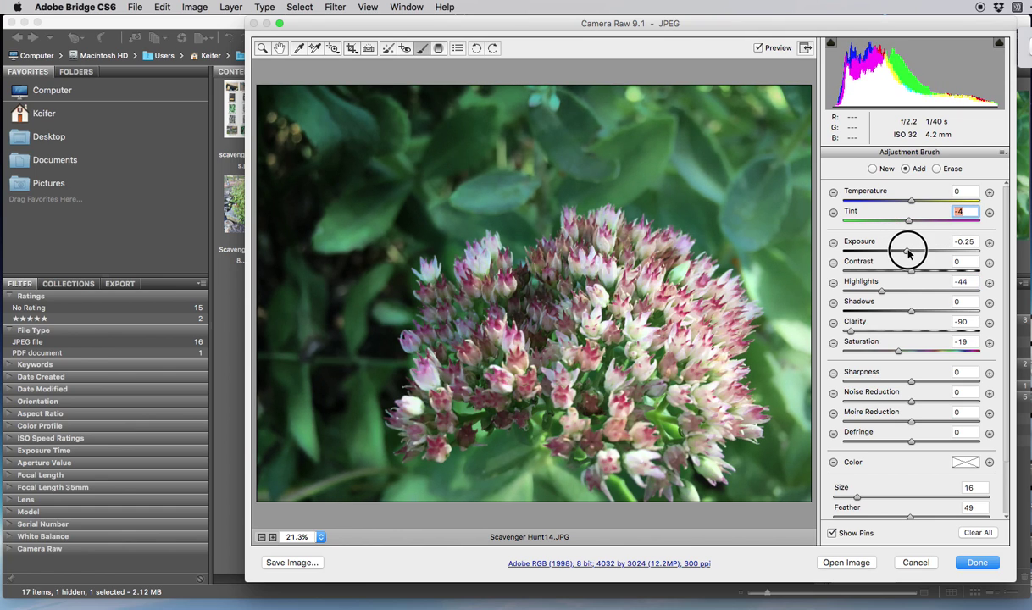
left_click(905, 252)
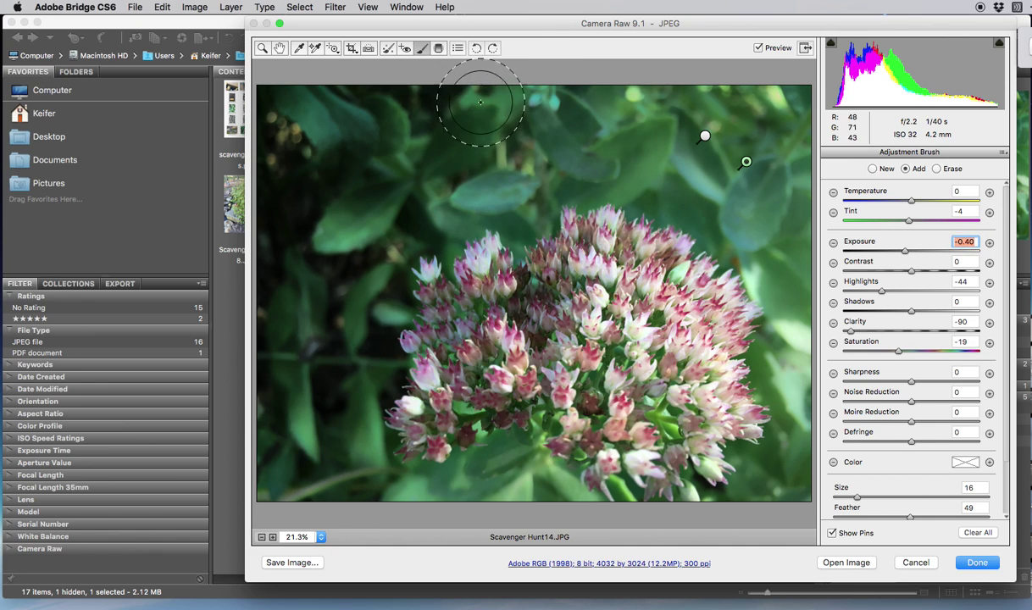
left_click(280, 49)
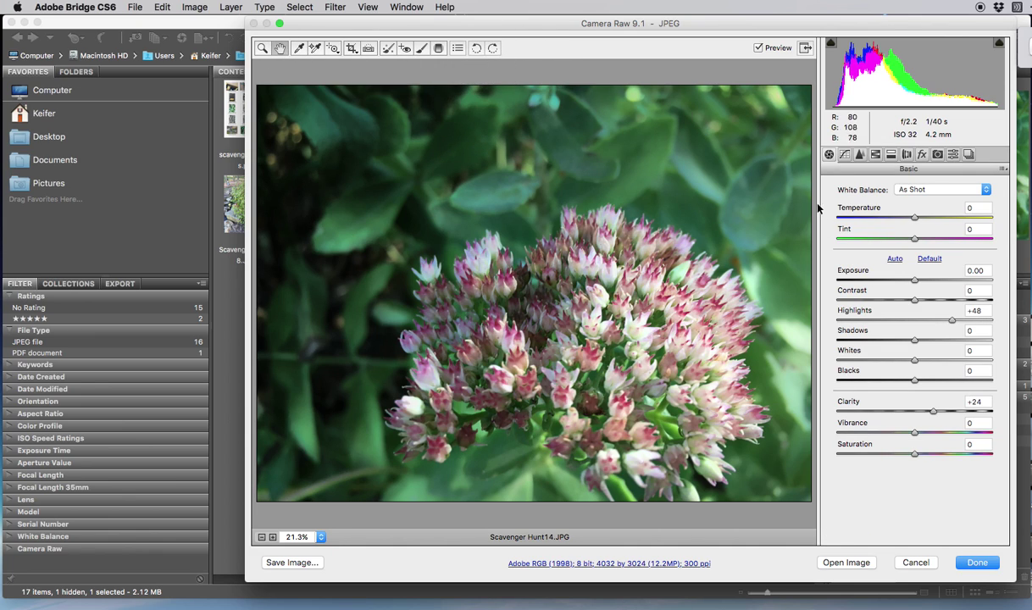
left_click(829, 155)
Place a graduated filter running diagonally from the photo's upper edge, left of its middle, to the center of the flower.
left_click(439, 48)
left_click_drag(281, 65, 546, 374)
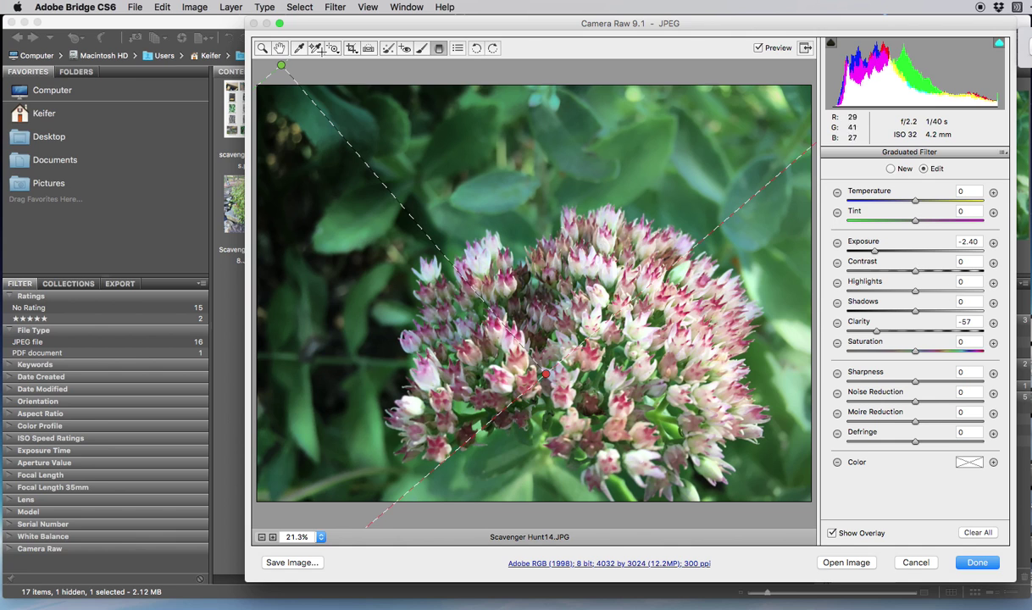
left_click_drag(287, 74, 438, 82)
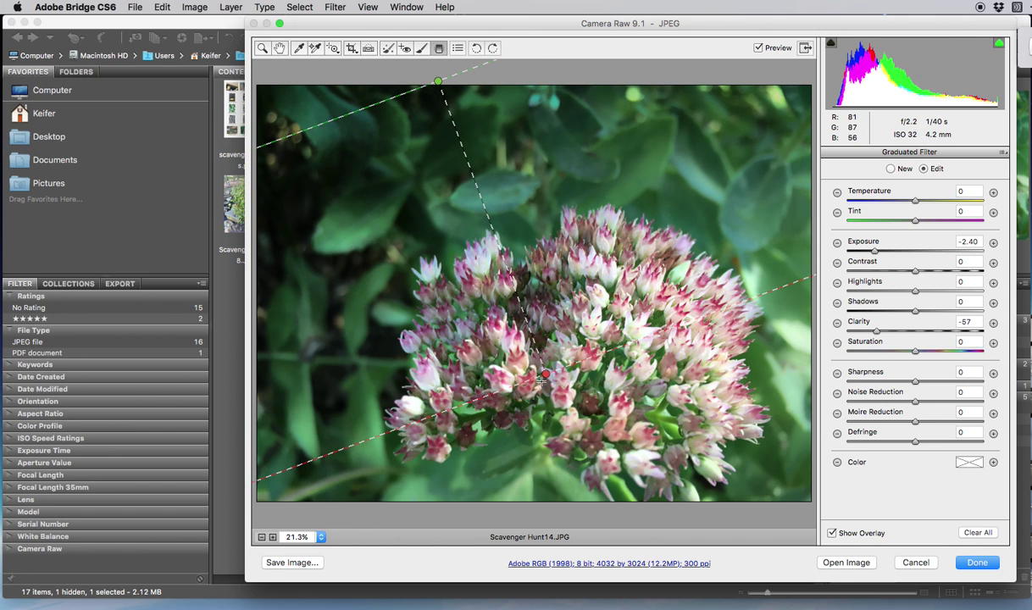
left_click_drag(547, 376, 580, 330)
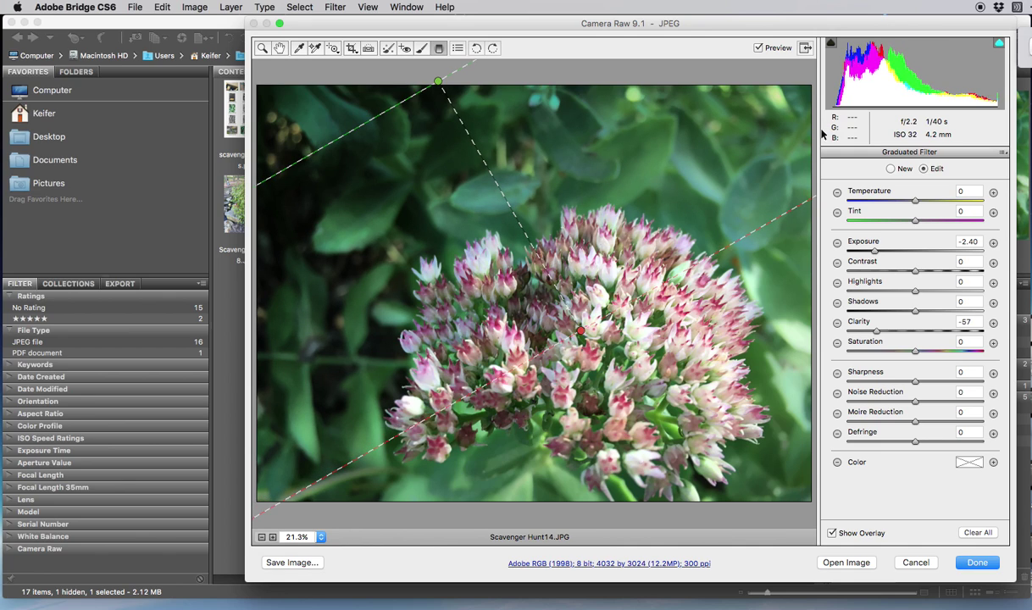
Add a second graduated filter from the photo's upper-right corner to the flower's center with exposure +1.20, and finish the raw edits.
left_click(759, 181)
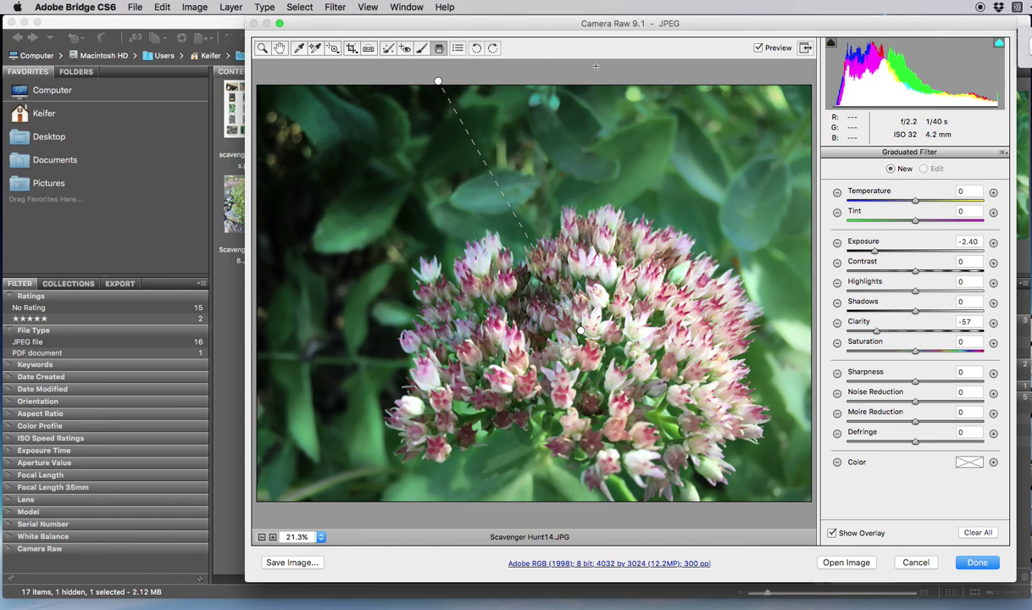
left_click_drag(808, 81, 547, 363)
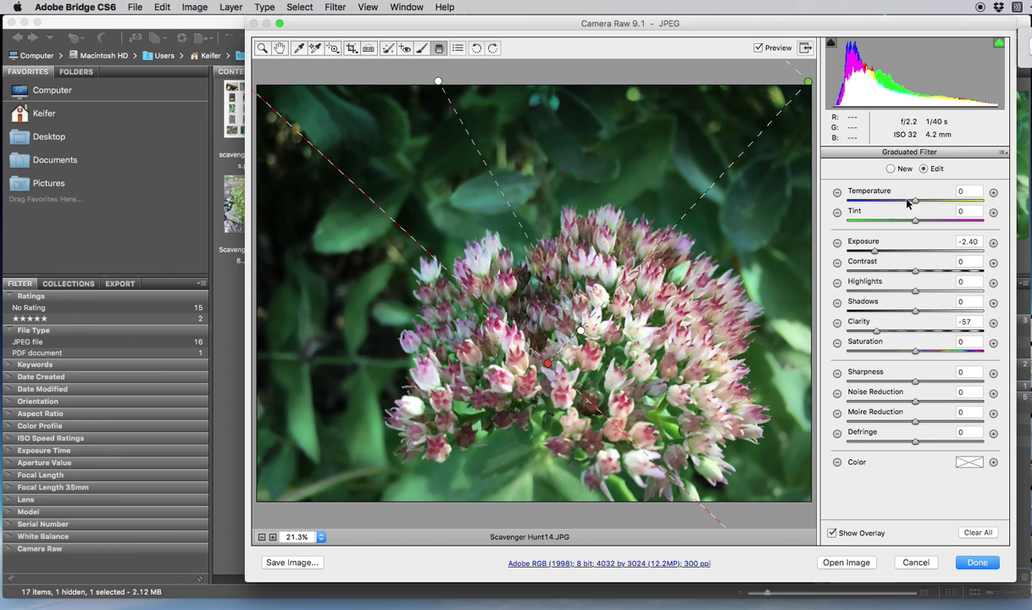
left_click_drag(875, 252, 937, 254)
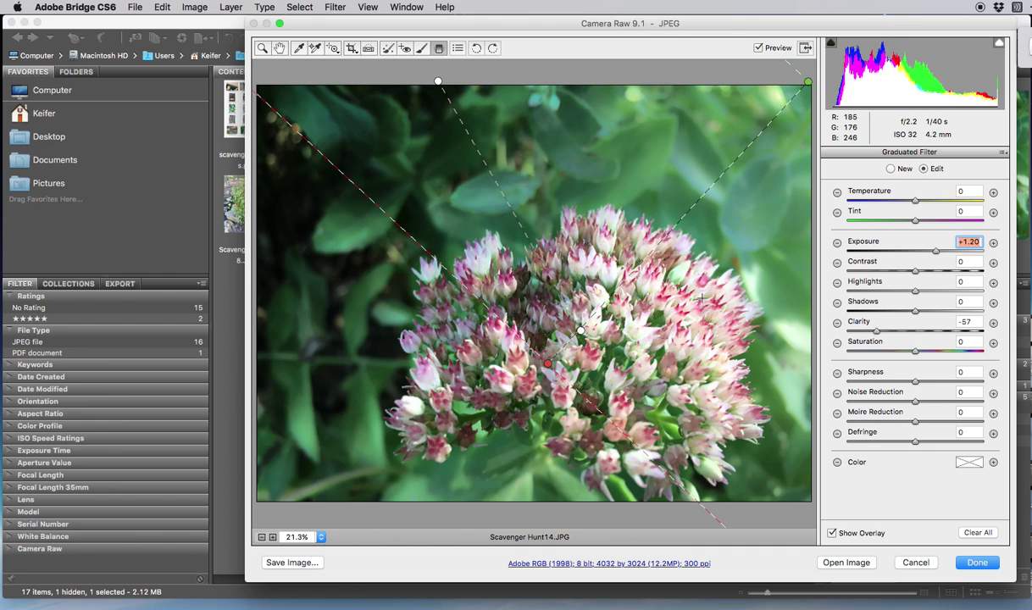
left_click(912, 472)
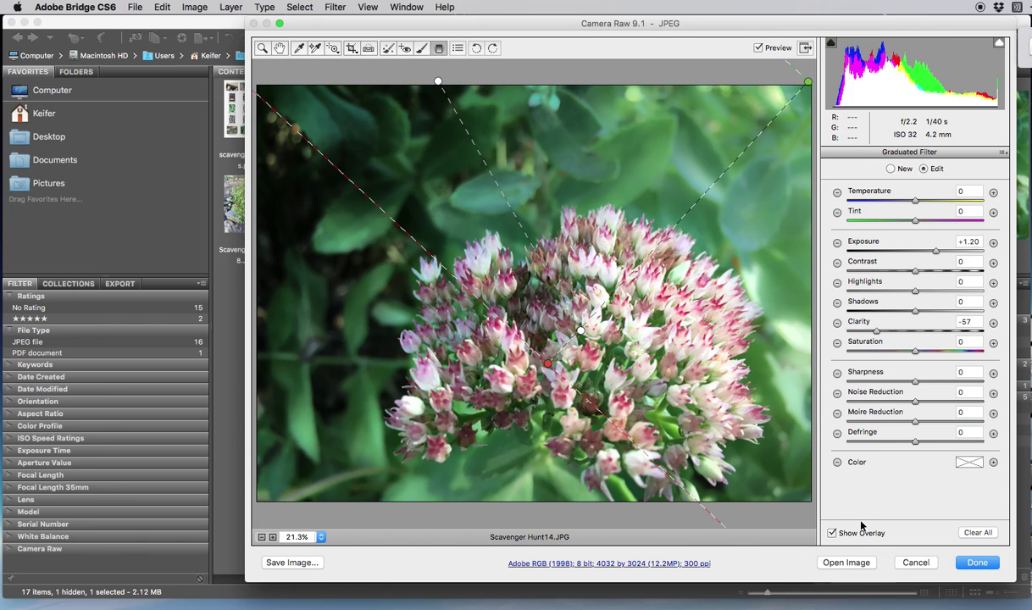
left_click(979, 563)
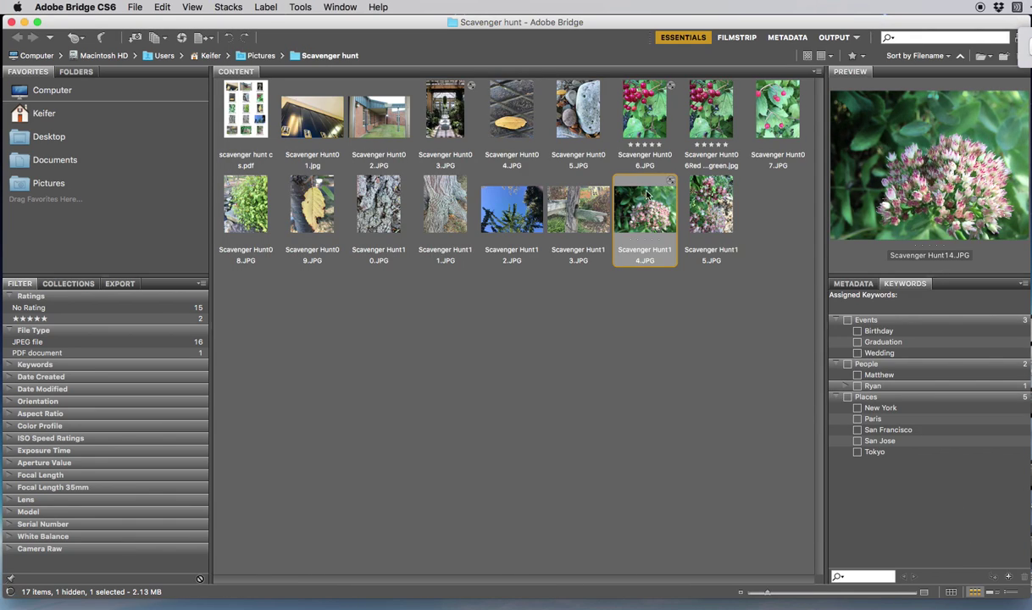